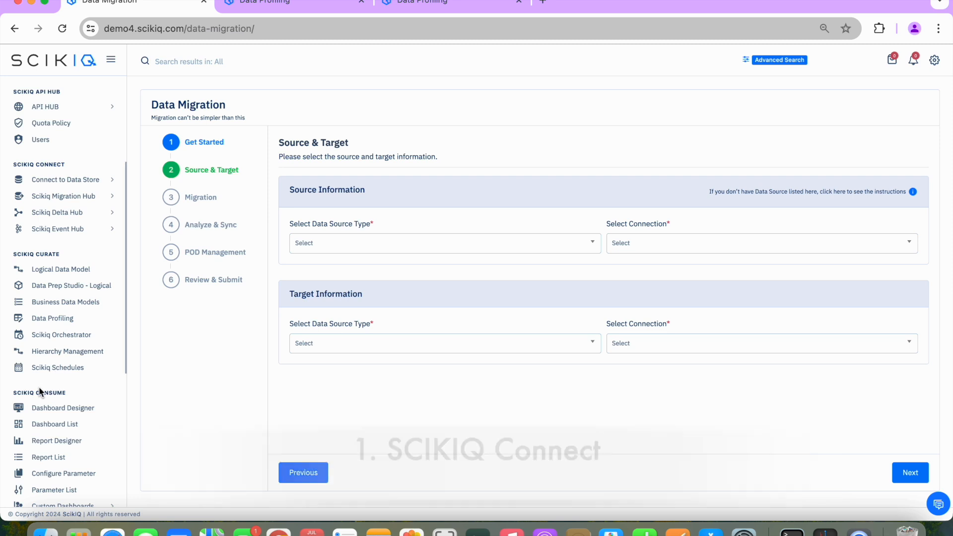
Open the Manage Data Source page for connecting to data stores to view the available sources
click(86, 182)
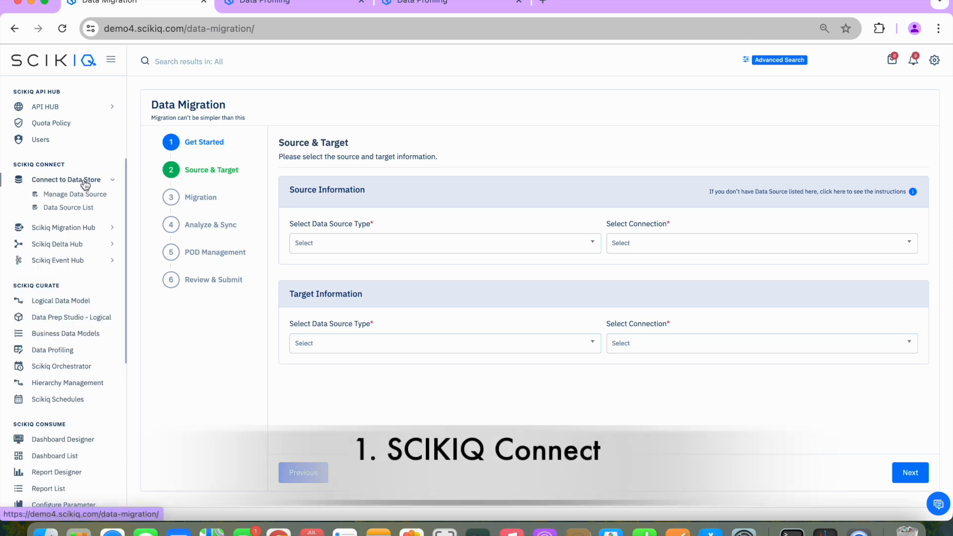
click(78, 194)
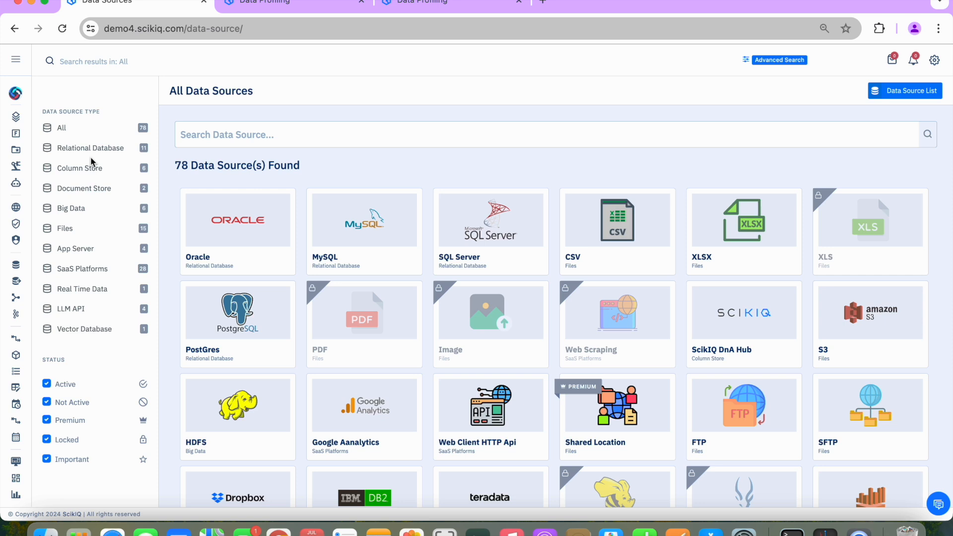
Open the Data Migration wizard of the Scikiq Migration Hub and advance to its Source & Target stage
mouse_move(19, 70)
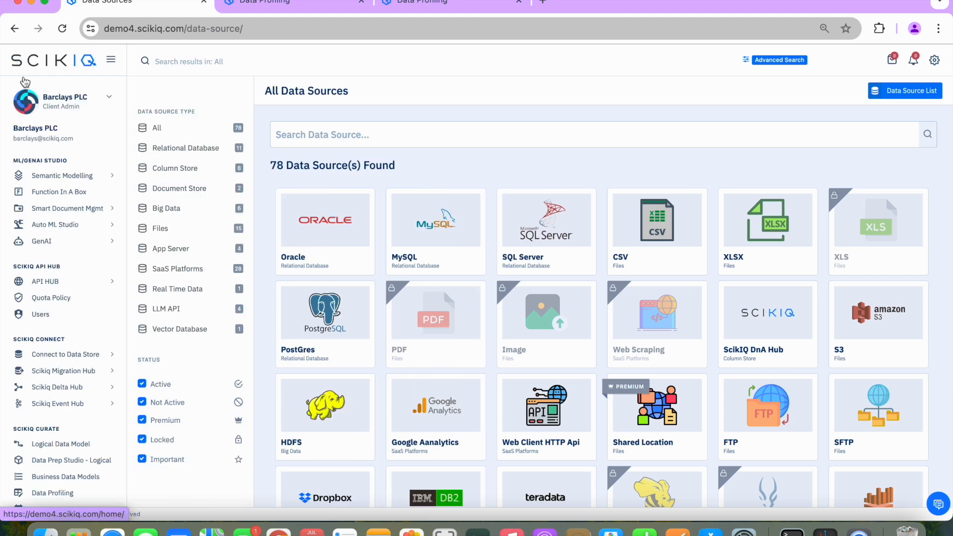
scroll(67, 360, down, 3)
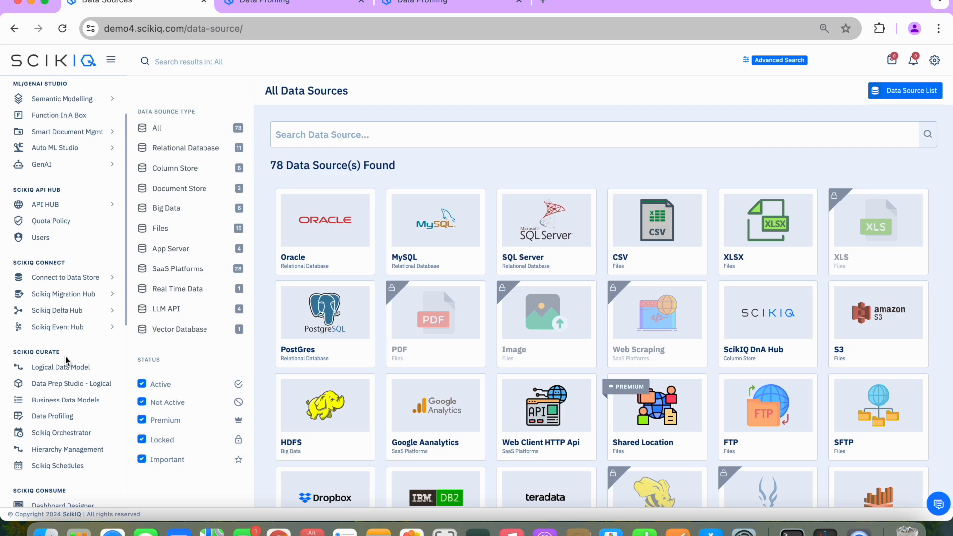
click(65, 294)
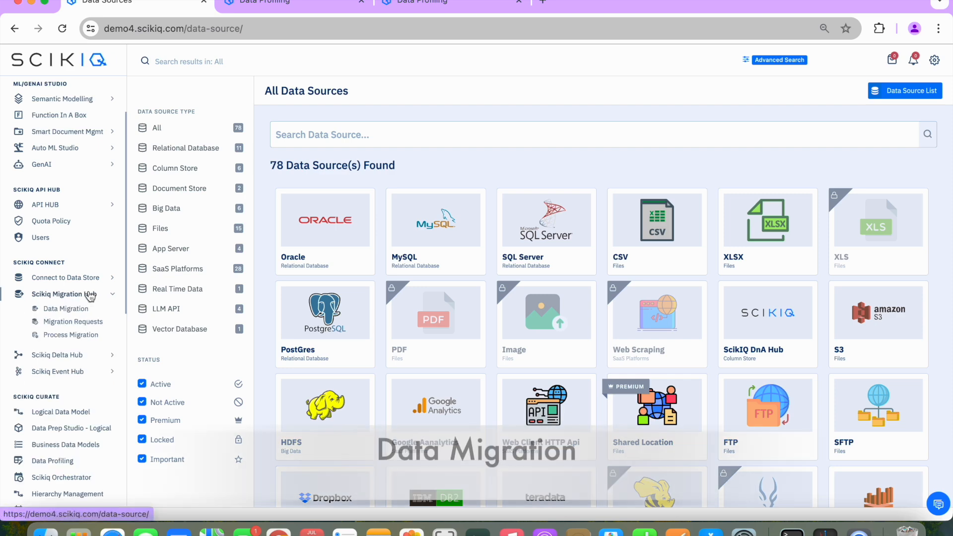
click(67, 310)
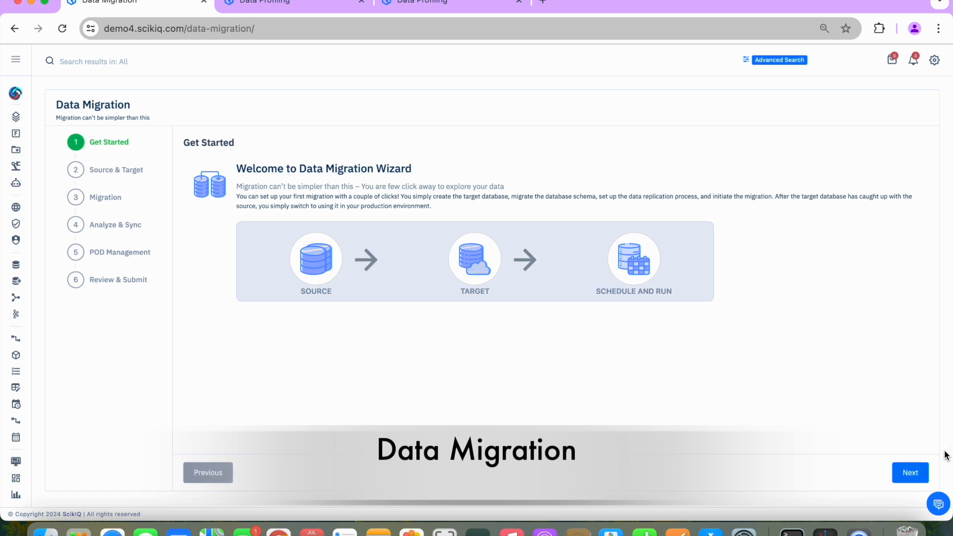
click(917, 471)
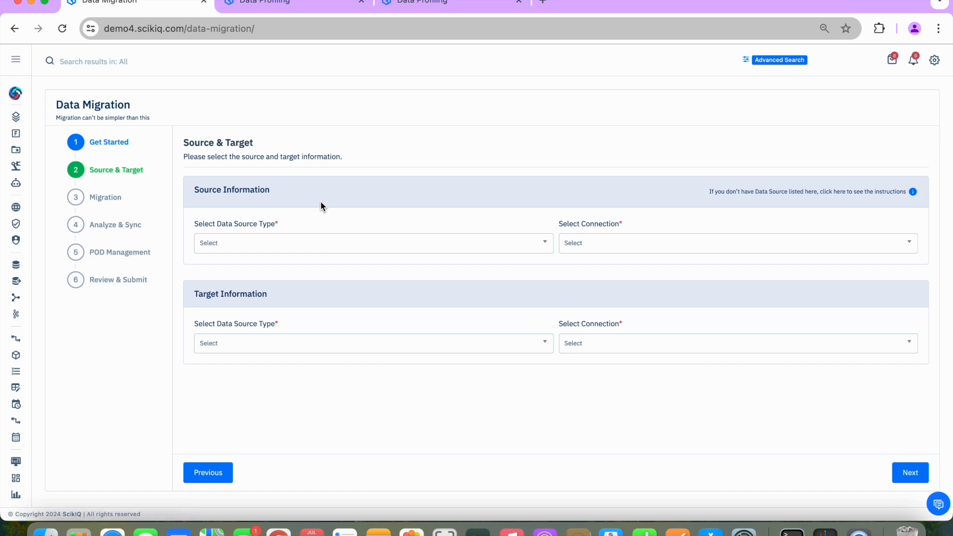
click(20, 61)
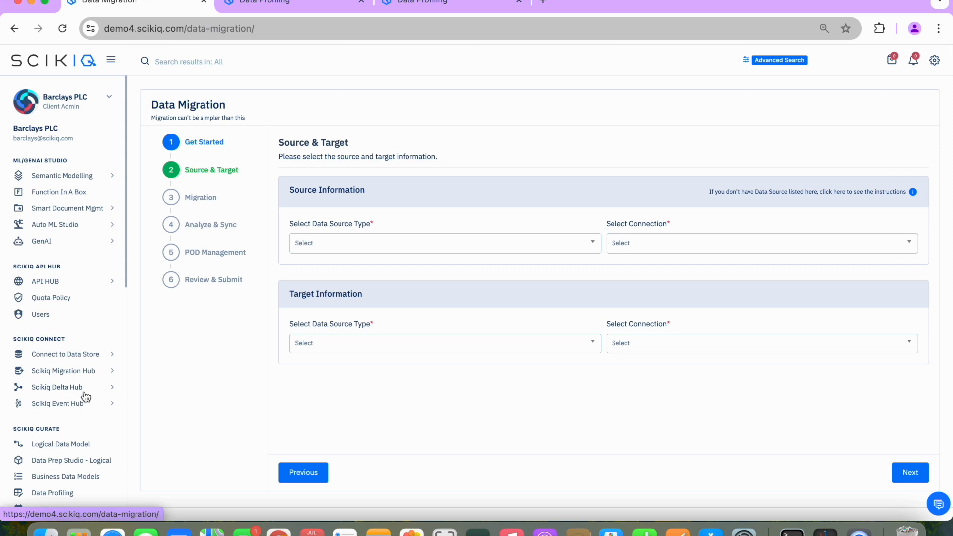
scroll(86, 396, down, 4)
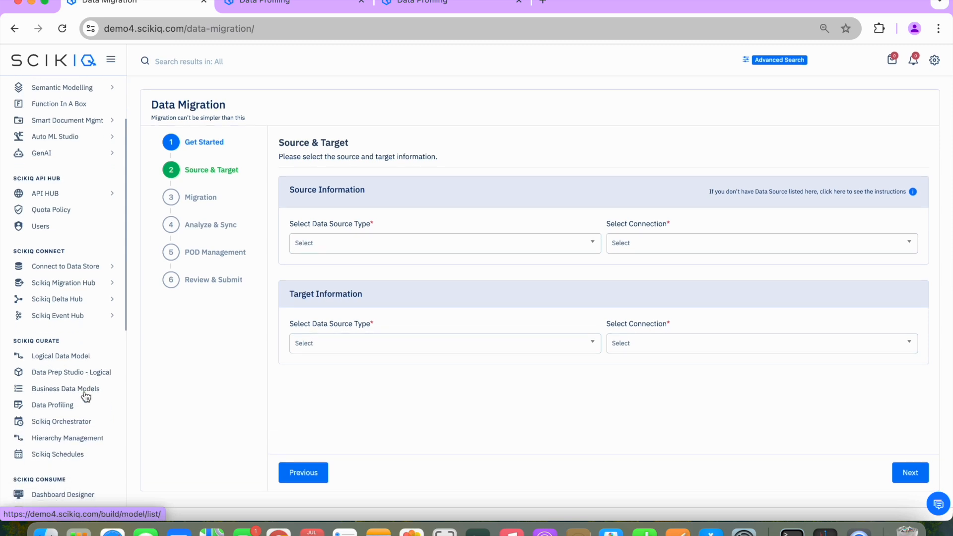
scroll(84, 392, down, 4)
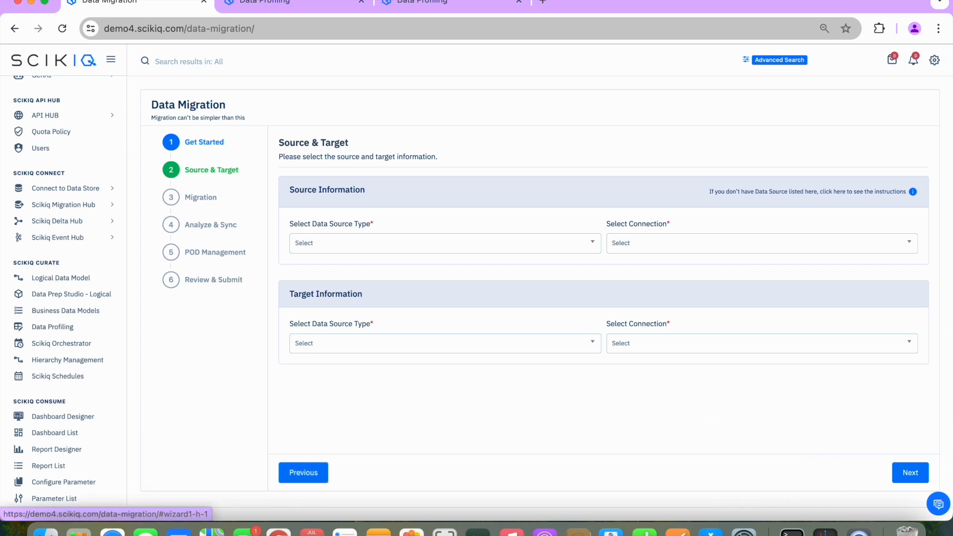
Switch to the EmployeeFinal data profile and inspect the PII tags of the Nationality column
click(296, 4)
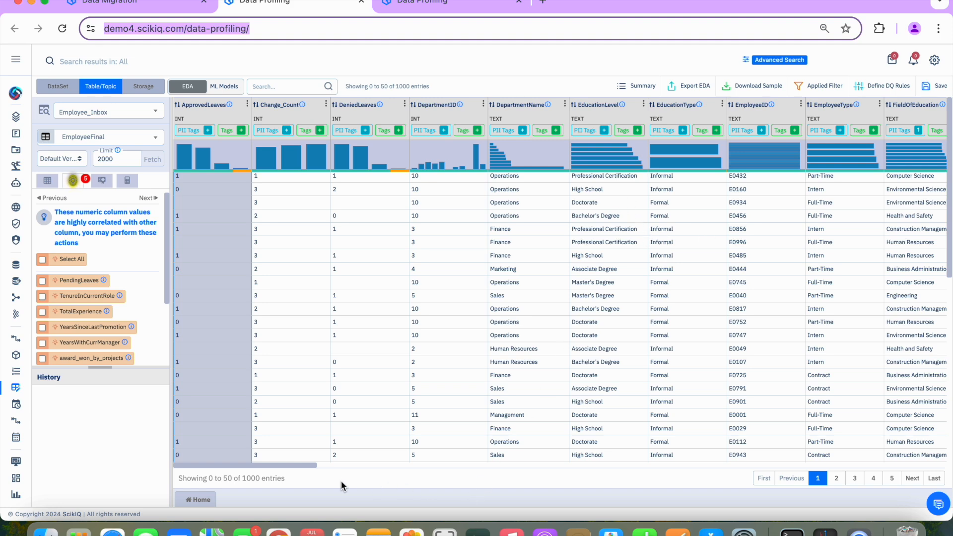
drag(312, 466, 389, 469)
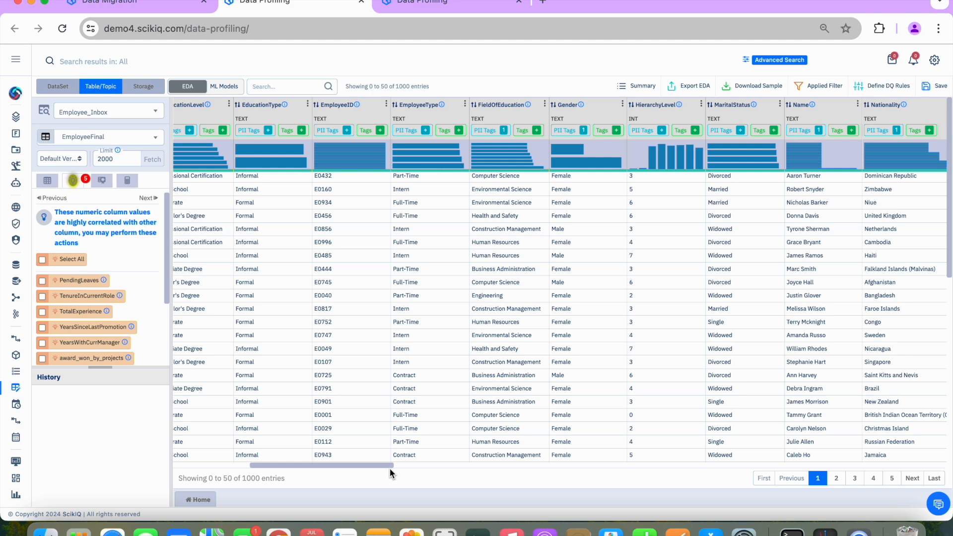
click(883, 130)
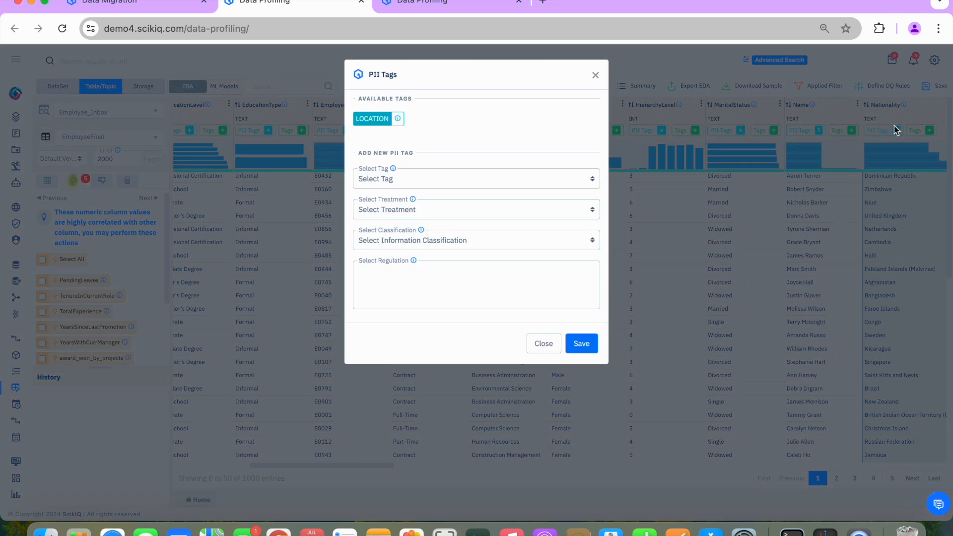
click(594, 76)
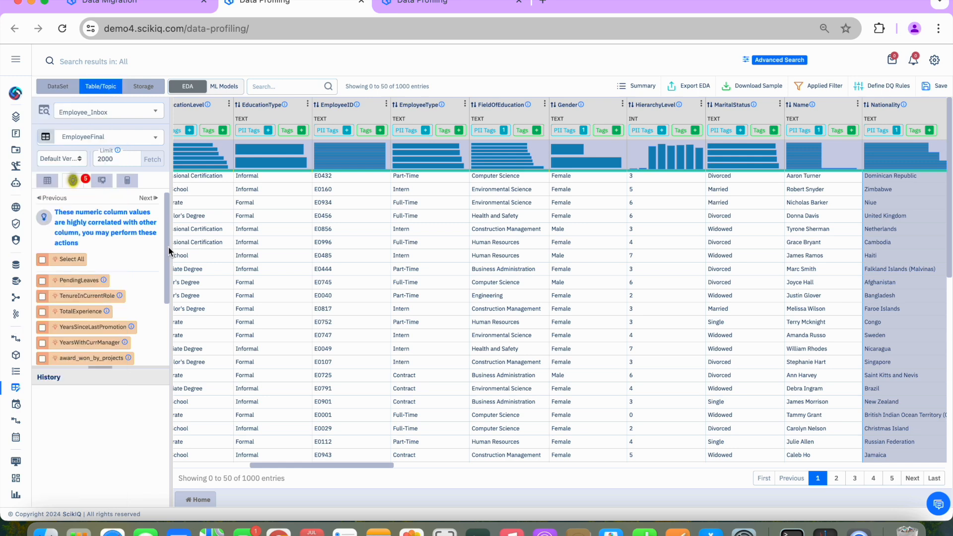
Review the suggested column actions for EmployeeFinal and display its proposed data quality rules
scroll(118, 239, down, 1)
scroll(118, 239, up, 1)
scroll(119, 239, down, 3)
scroll(118, 239, up, 3)
click(155, 200)
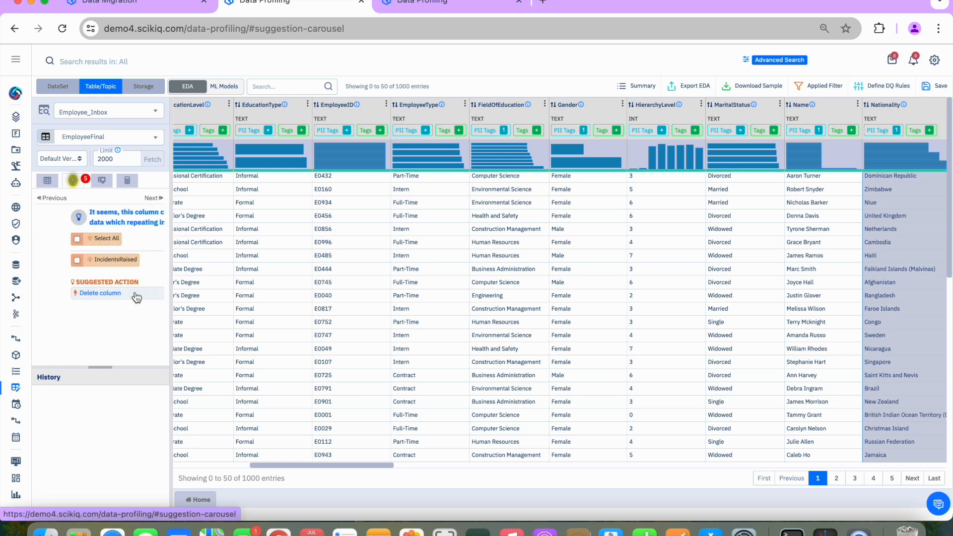
click(157, 199)
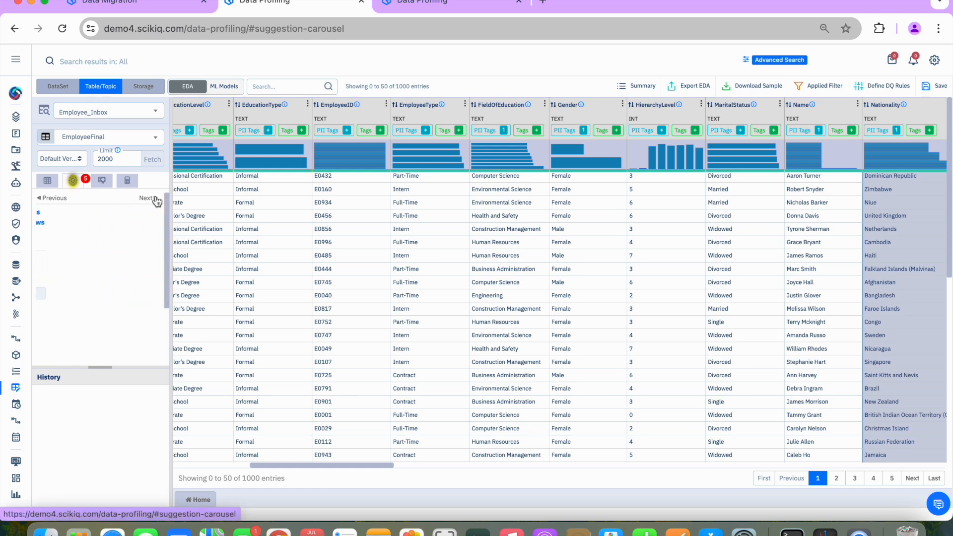
click(103, 182)
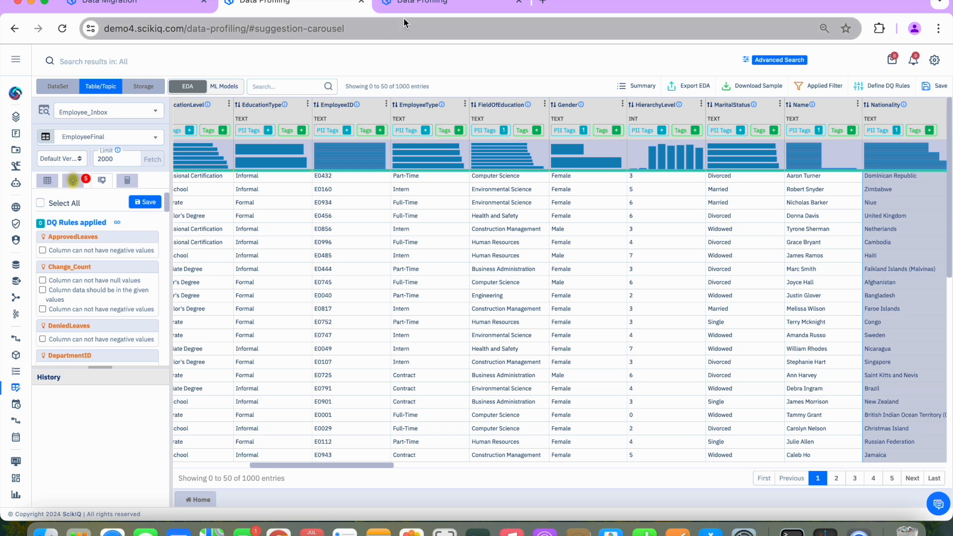
In the other data profiling session, set the ML module to Classification and check the list of available classifier models
click(445, 4)
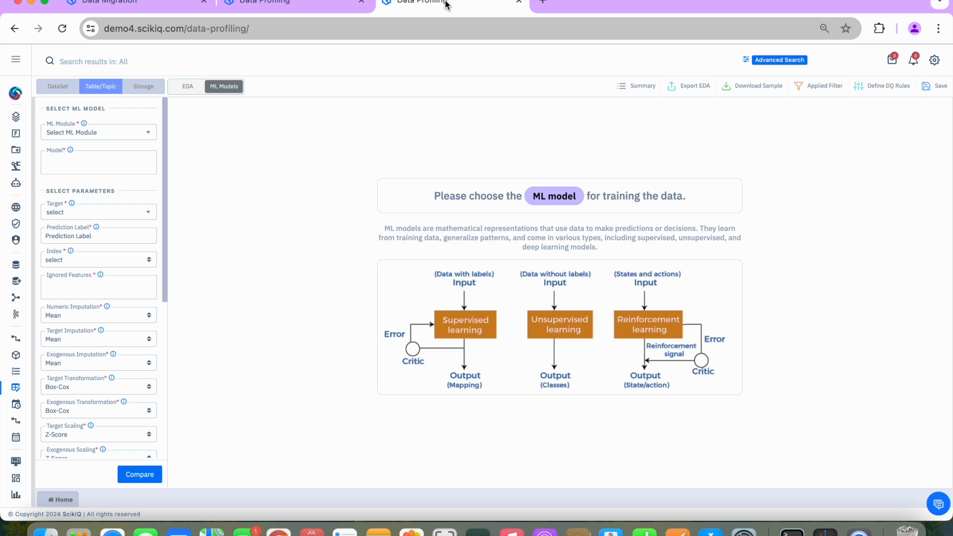
click(101, 136)
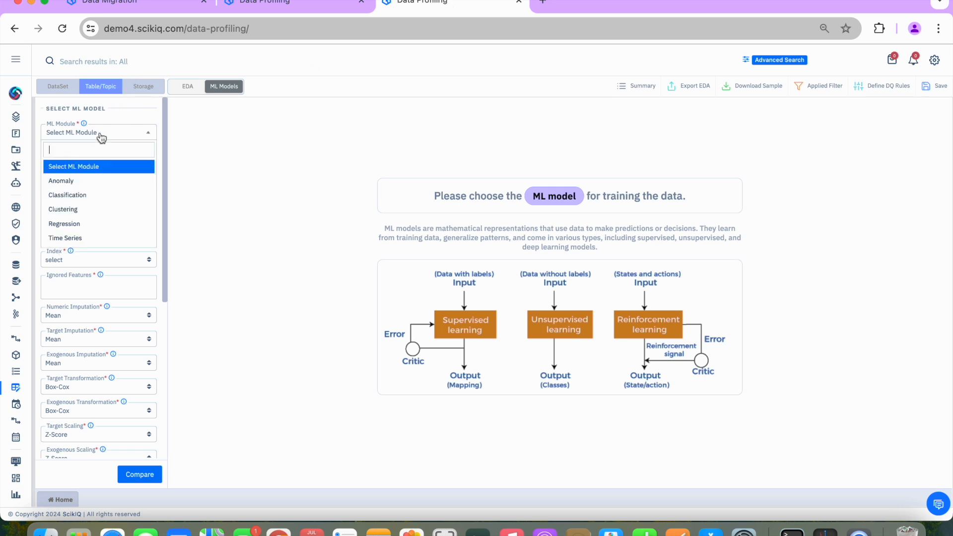
click(86, 193)
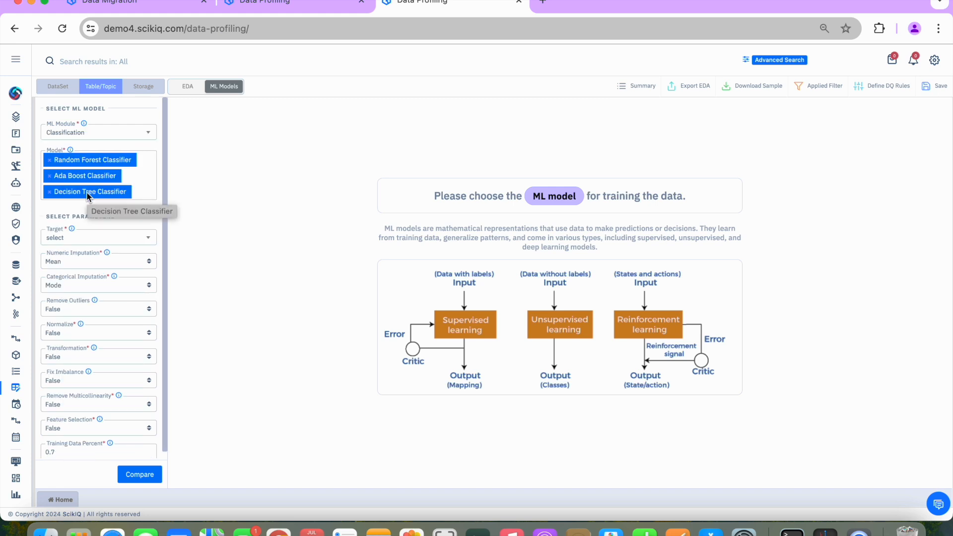
click(152, 192)
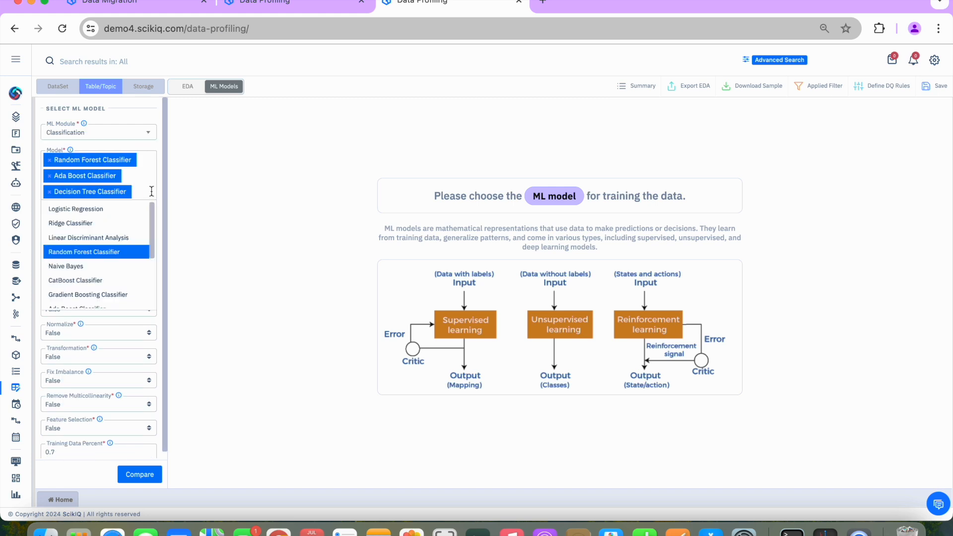
click(152, 191)
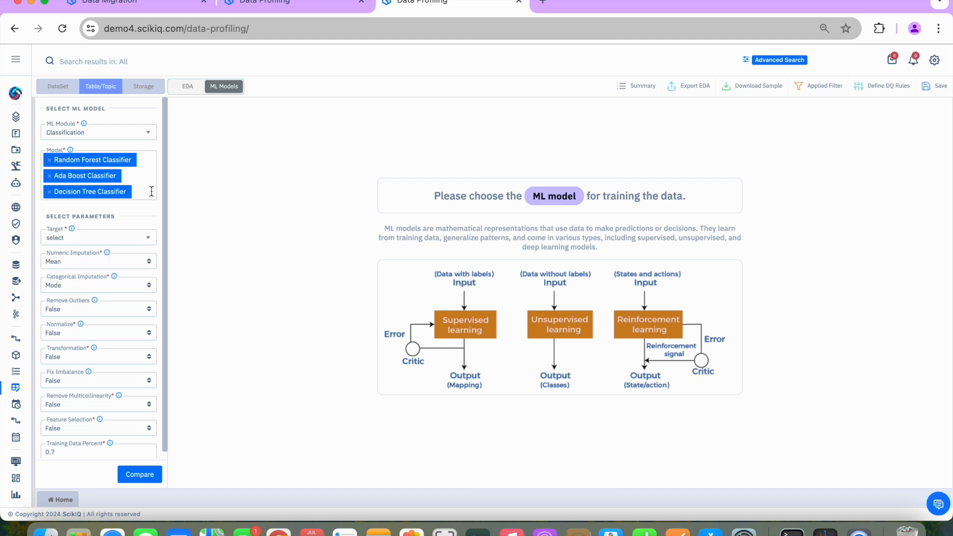
Set the classification target to IsExit and run the comparison of the selected models
click(113, 240)
text(ise)
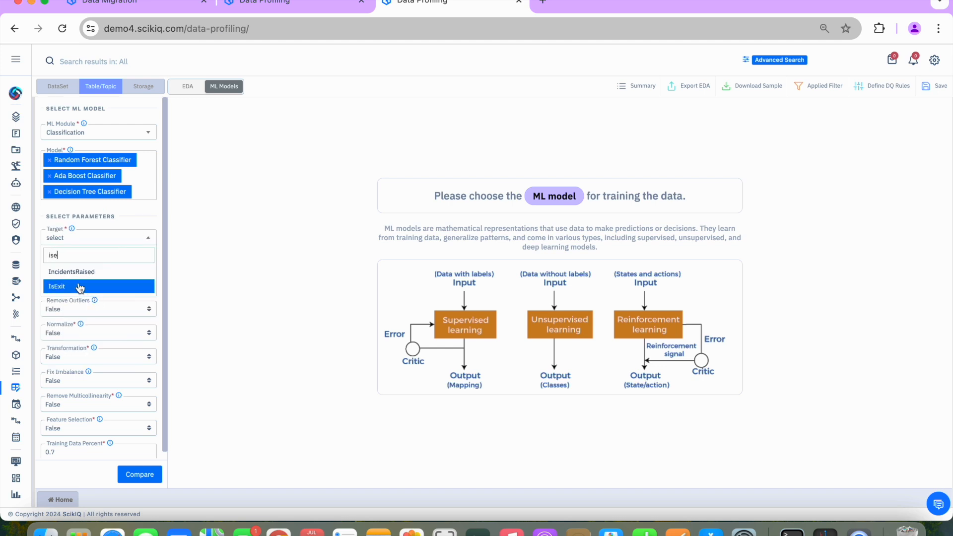
click(83, 287)
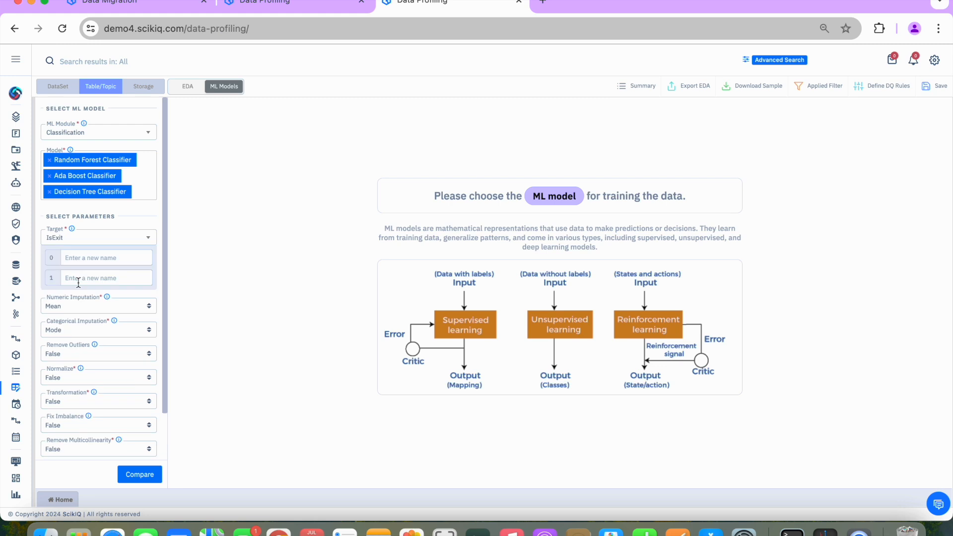
click(139, 476)
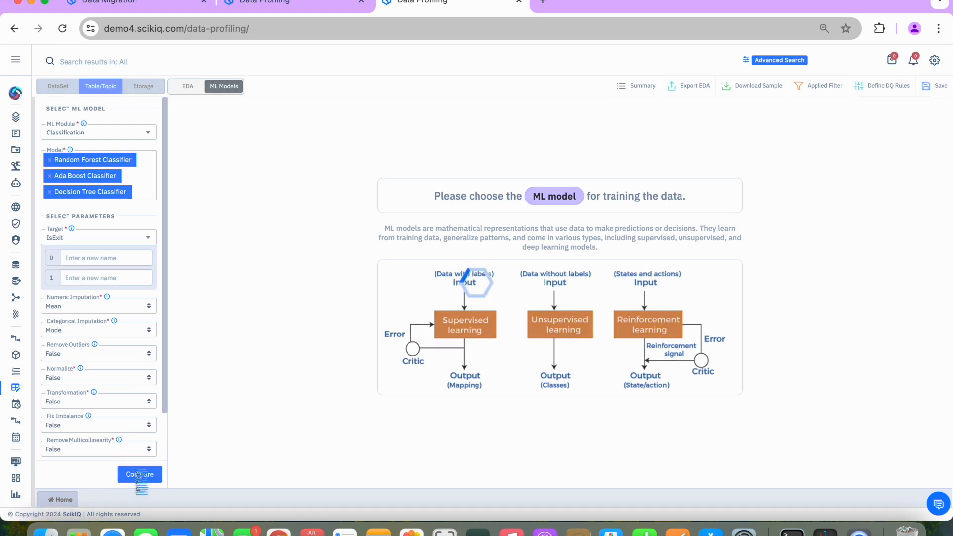
Start a new dashboard in the Dashboard Designer using Template 2
click(15, 59)
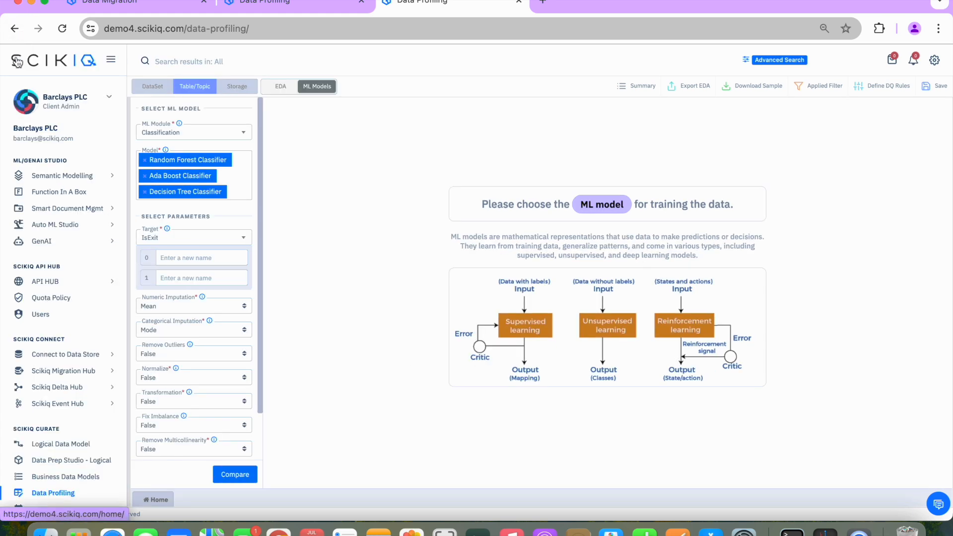
scroll(65, 397, down, 3)
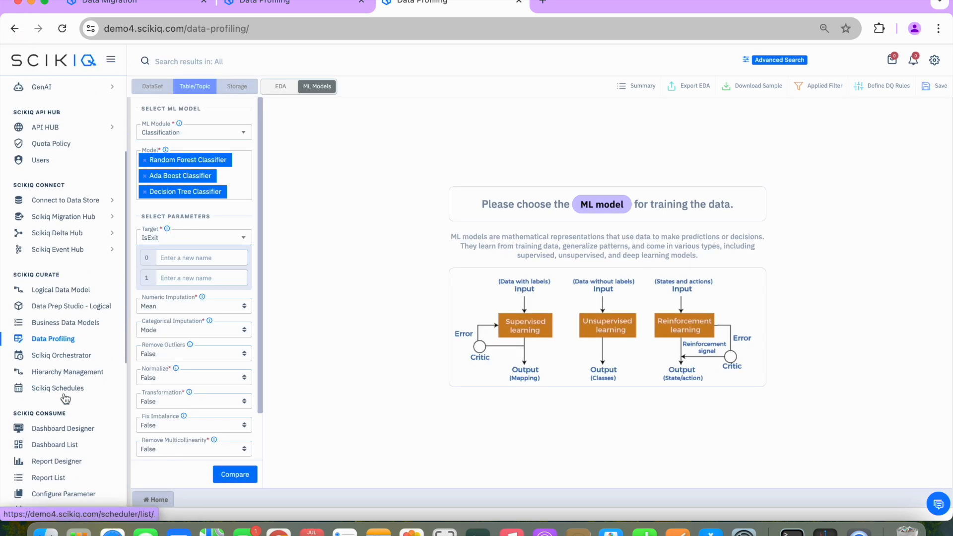
scroll(65, 397, down, 1)
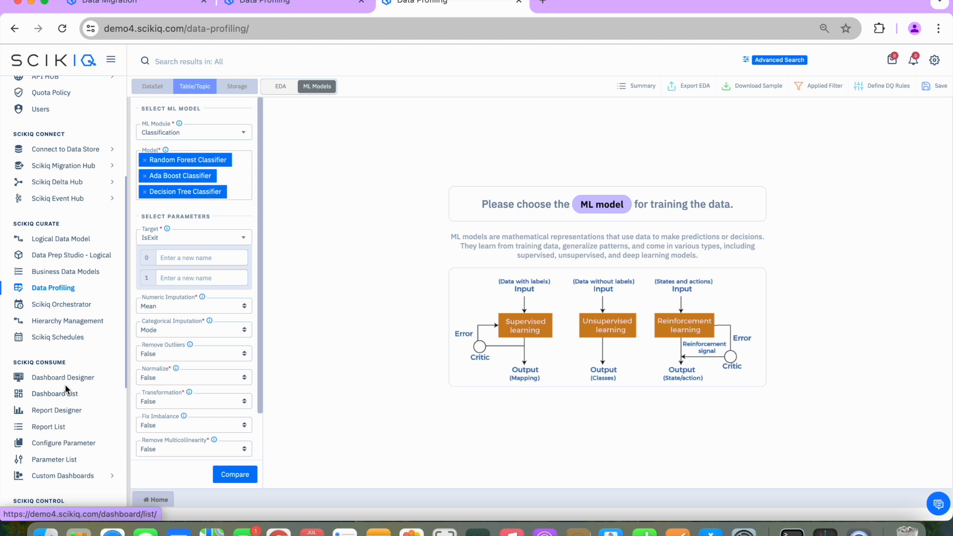
click(70, 383)
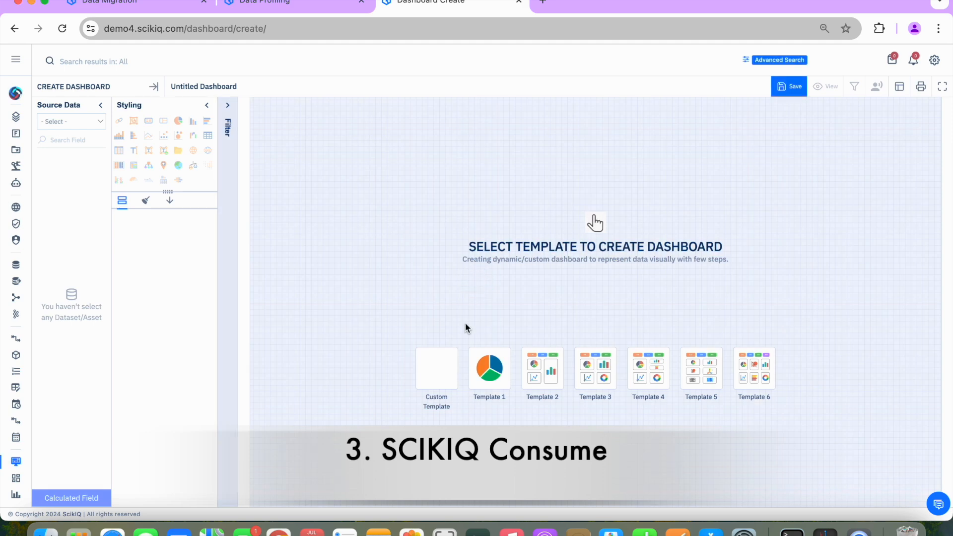
click(554, 375)
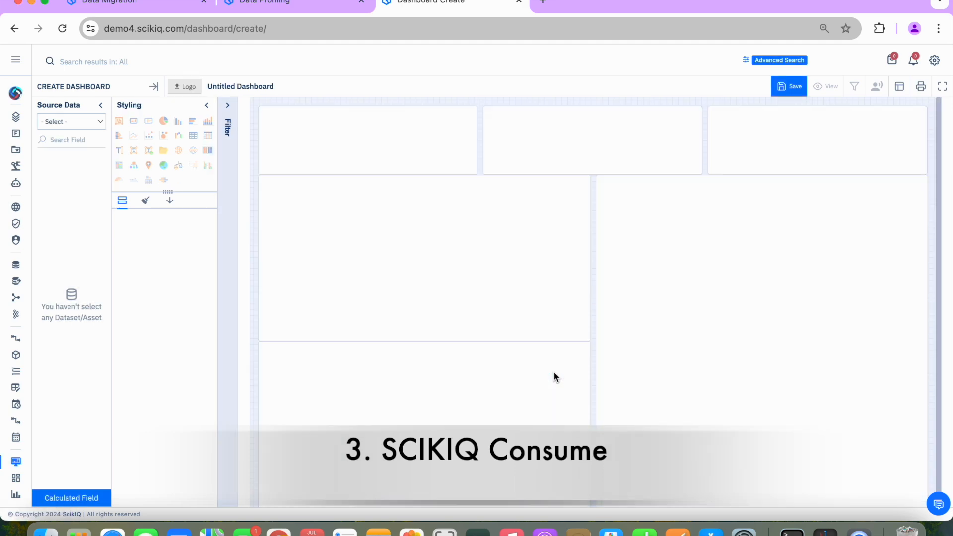
Set the dashboard's source data to Dataset and choose the country order dataset
click(67, 122)
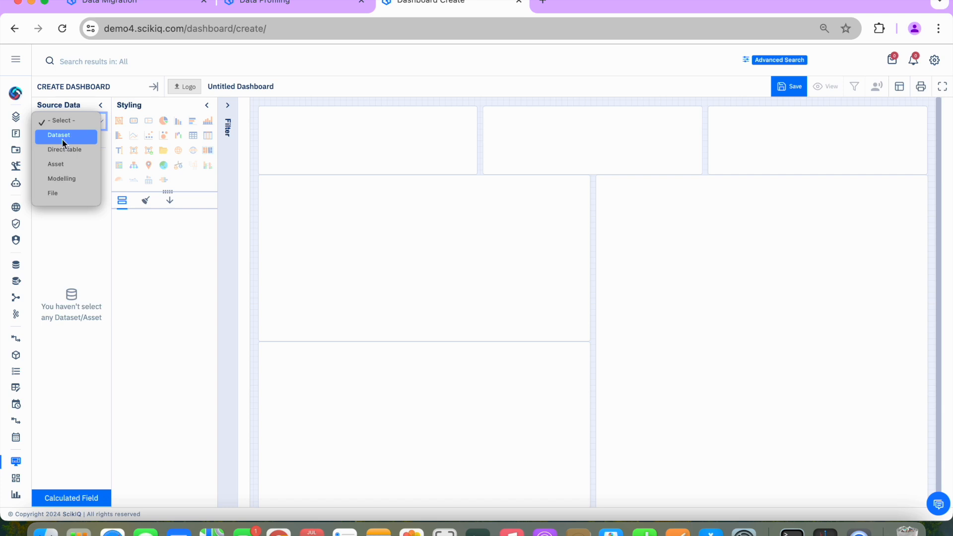
click(62, 139)
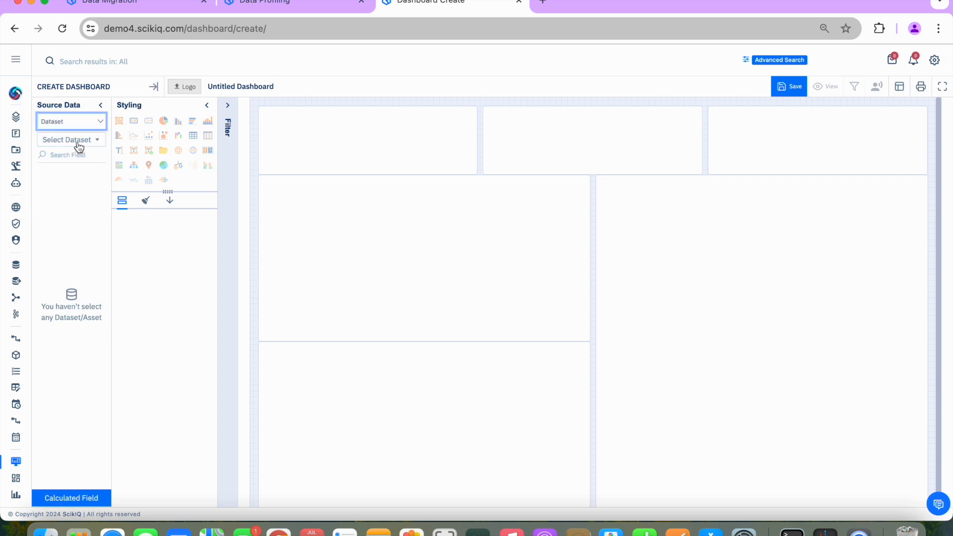
click(77, 141)
click(57, 211)
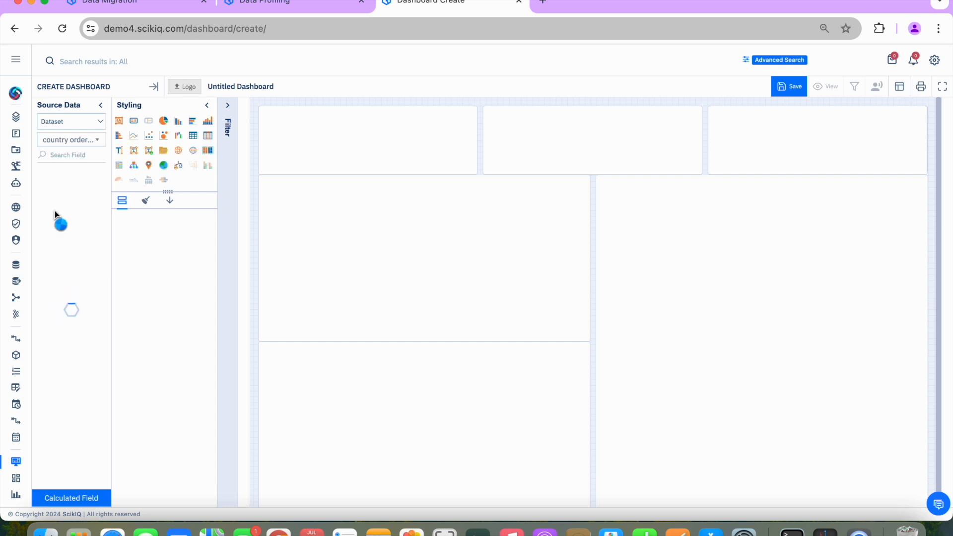
Add a pie chart to the upper large tile with Market as dimension and Quantity as metric, and fetch its data
drag(168, 122, 403, 284)
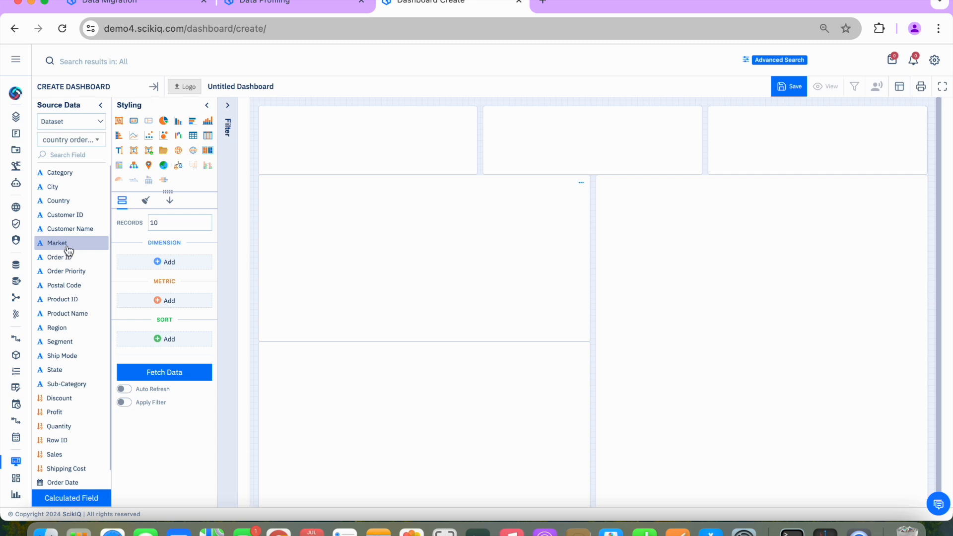
drag(66, 246, 176, 263)
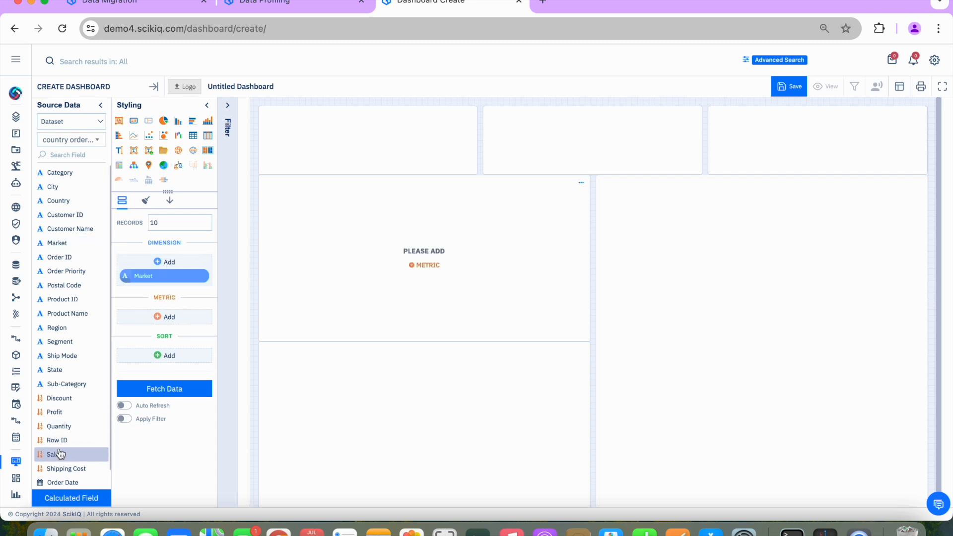
drag(59, 427, 169, 318)
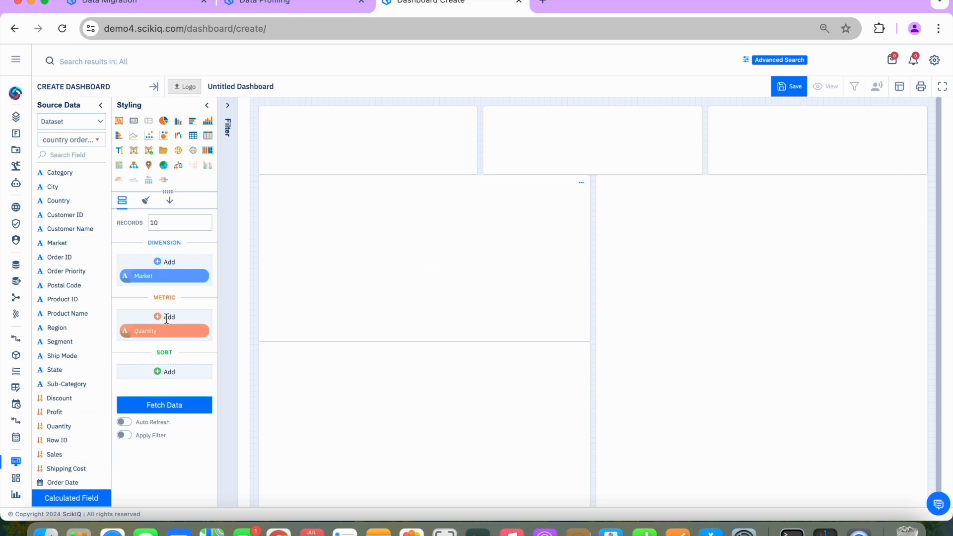
click(179, 414)
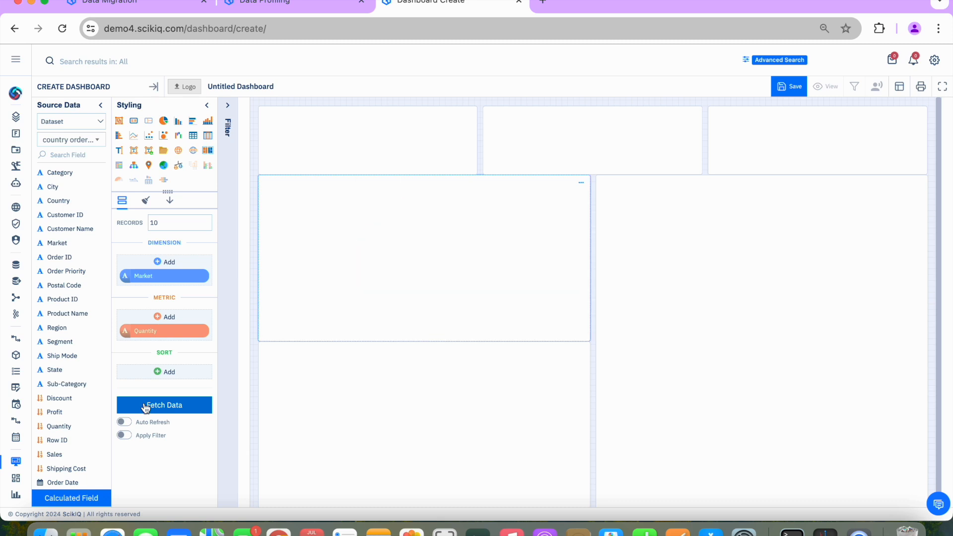
Show the legend on the pie chart through its styling options
click(148, 201)
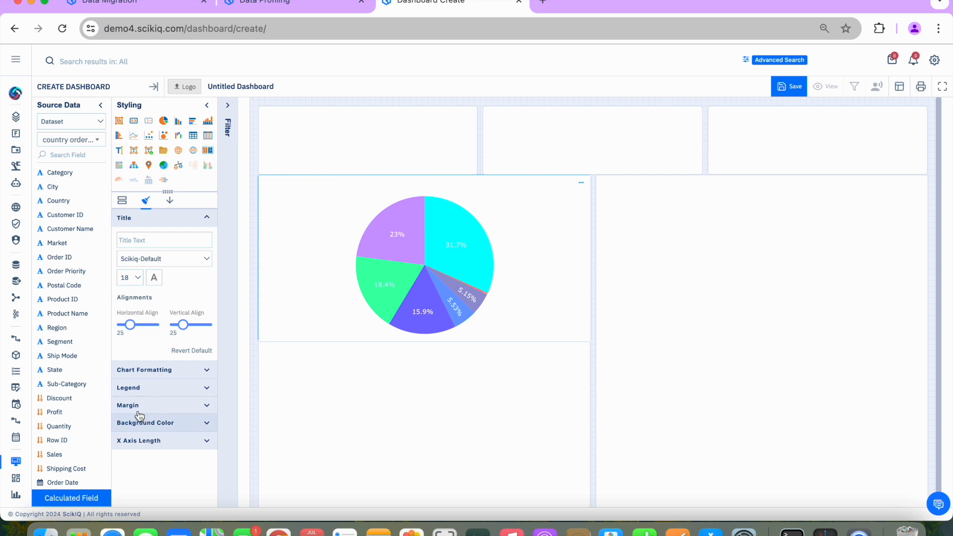
click(138, 392)
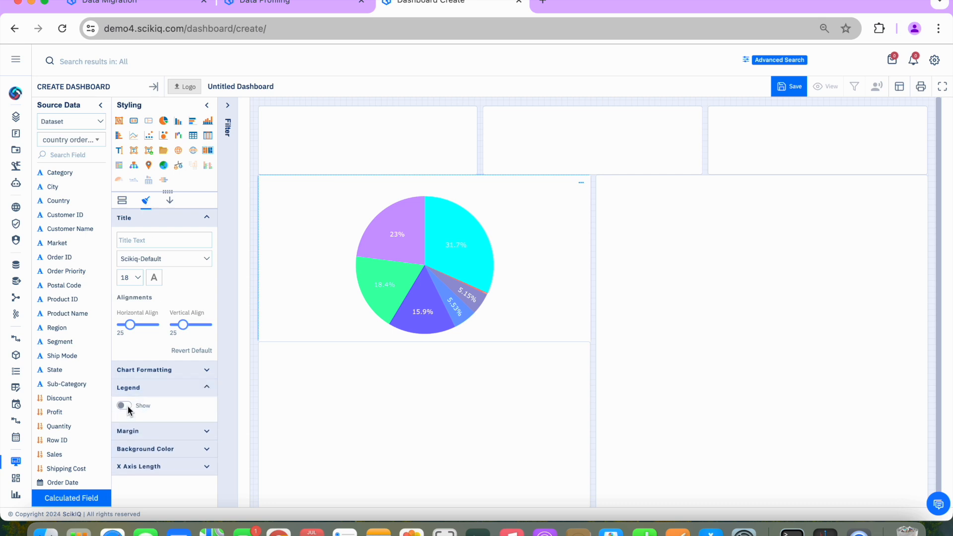
click(127, 406)
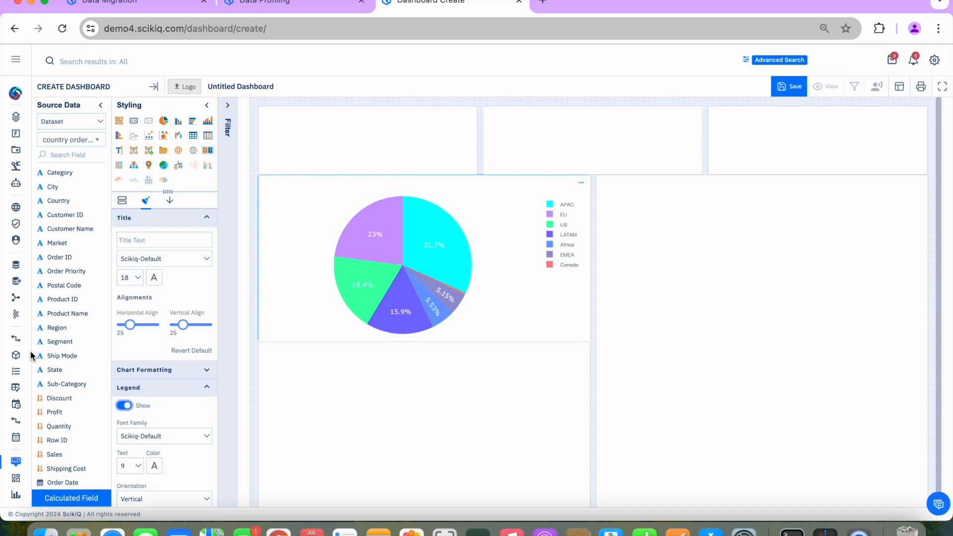
click(16, 60)
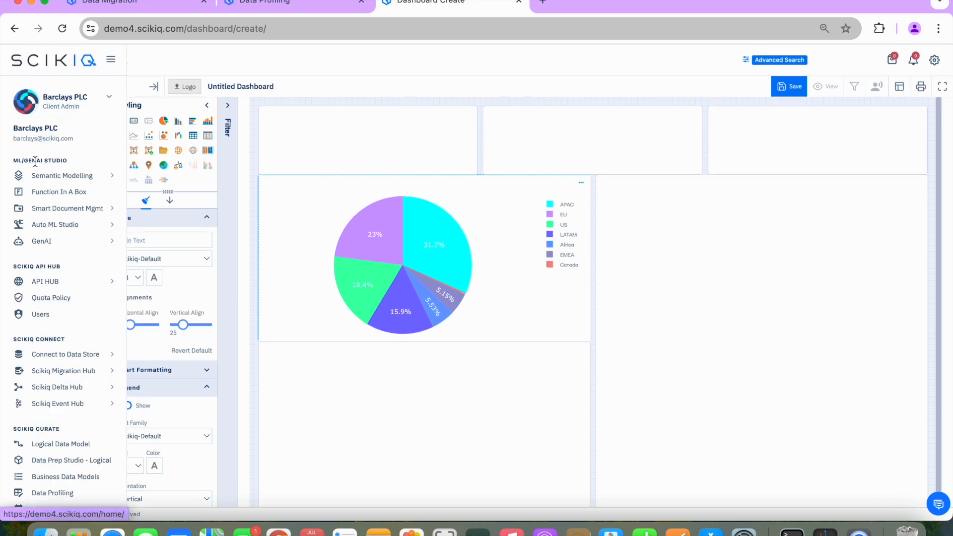
scroll(30, 418, down, 3)
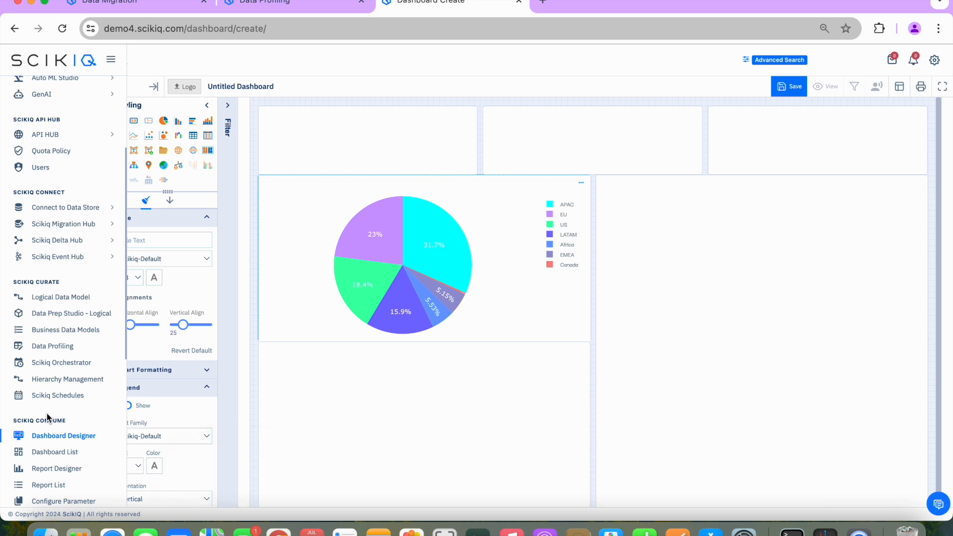
scroll(48, 417, down, 3)
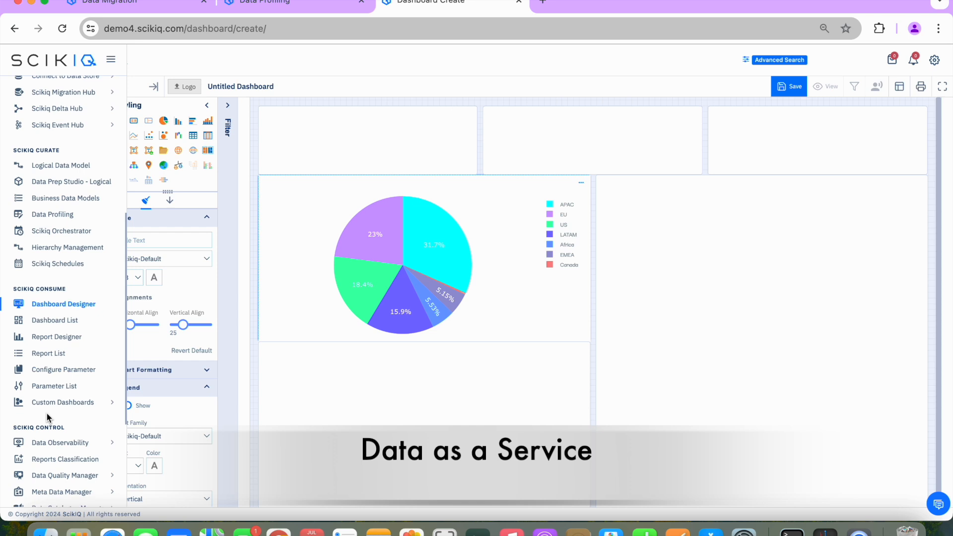
scroll(47, 413, down, 2)
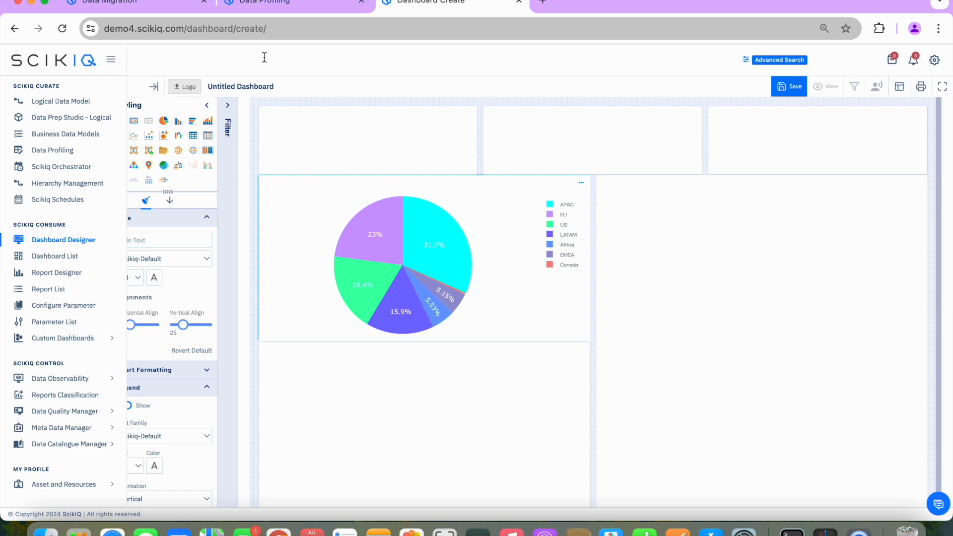
From the data profiling session, search the platform for "trade orders" and open the Trade Orders data source
click(233, 4)
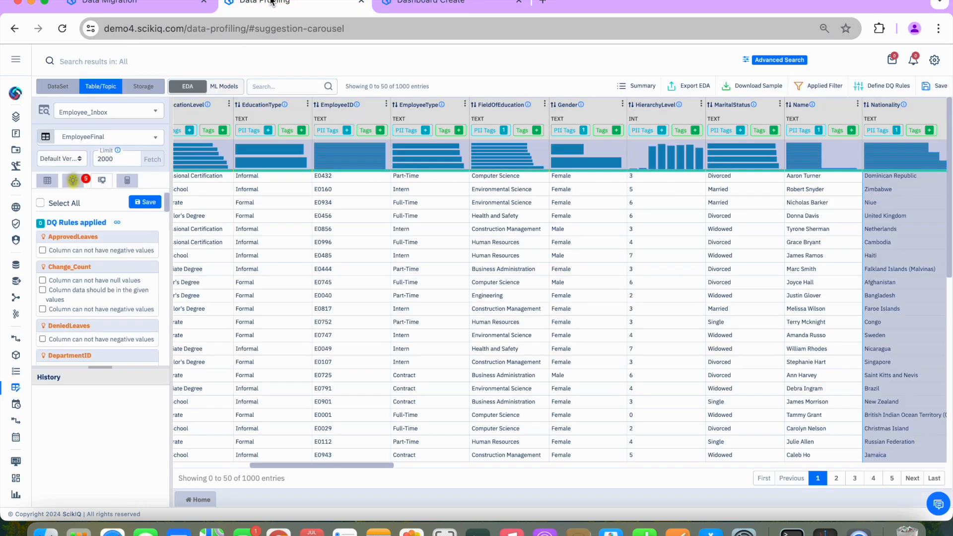
click(108, 62)
text(trade )
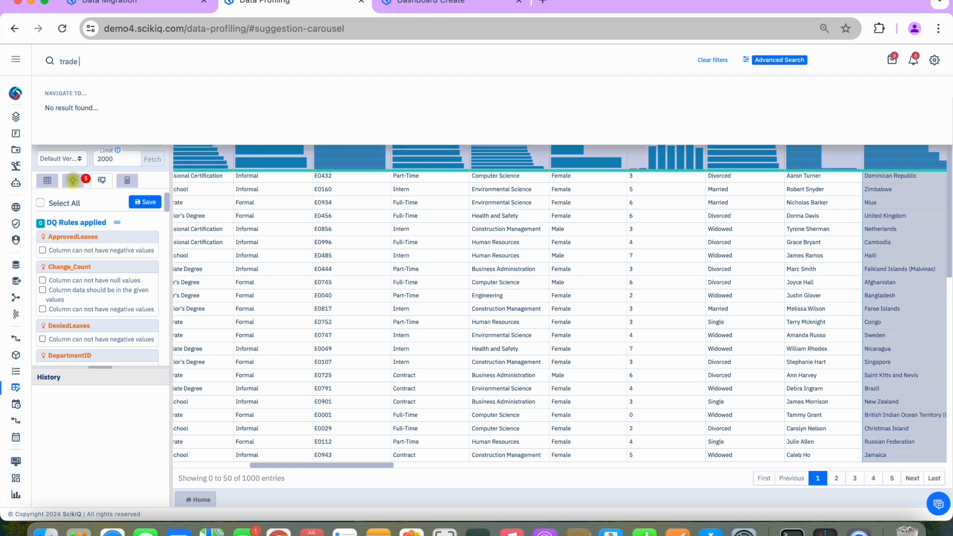
text(orders)
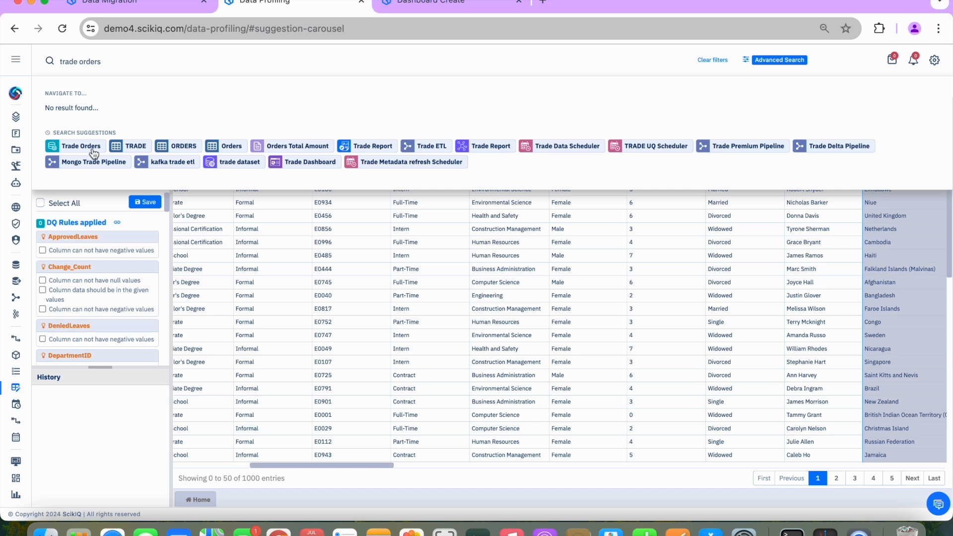
click(92, 148)
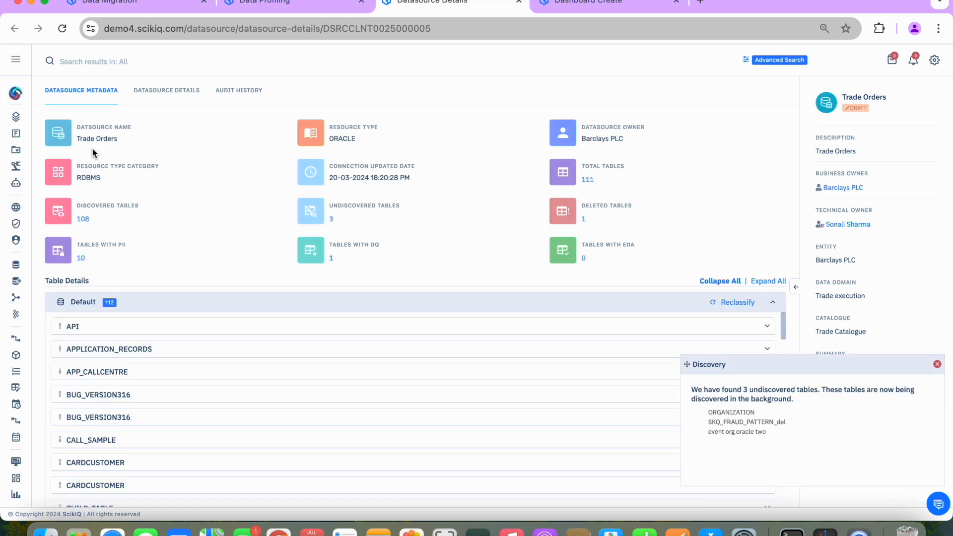
Dismiss the table discovery notice and examine the lineage of Trade Orders in its datasource details
click(937, 364)
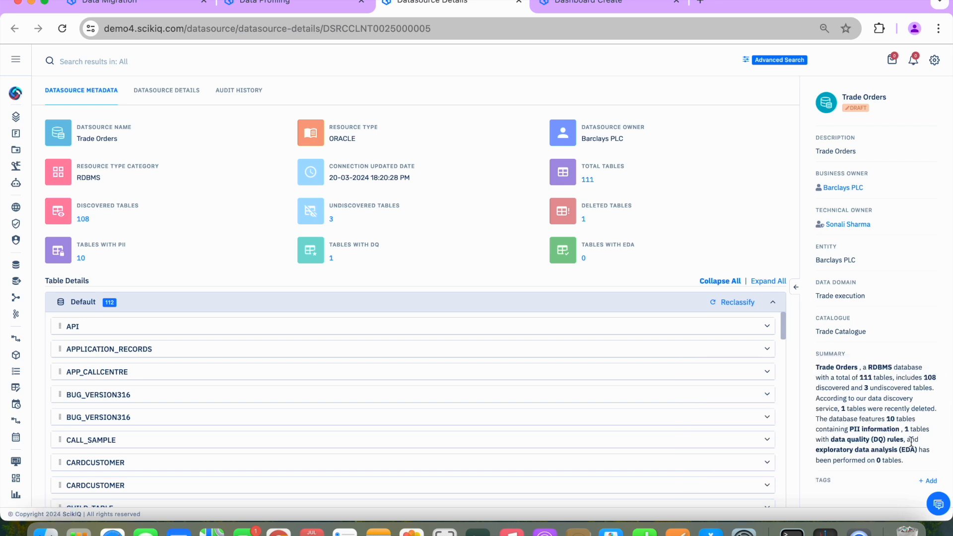
click(178, 91)
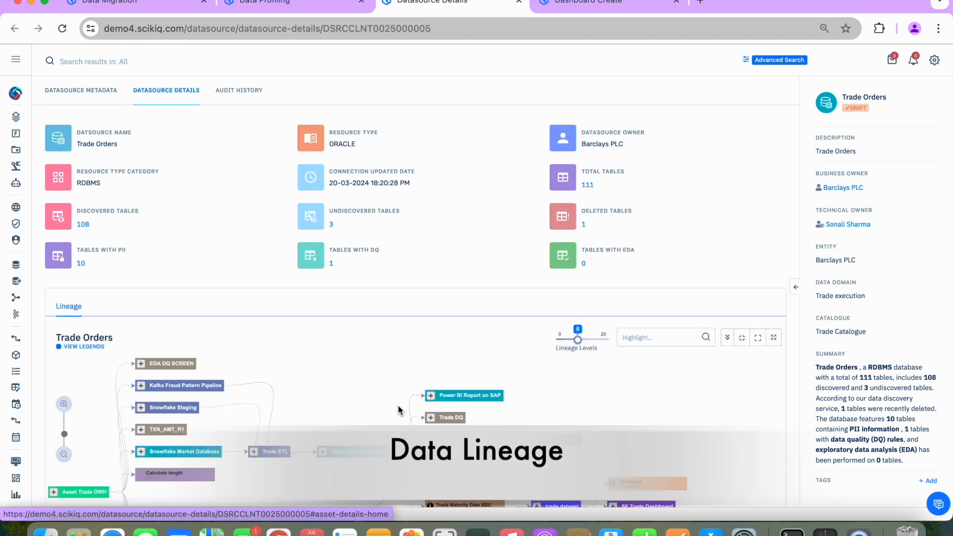
scroll(400, 410, down, 1)
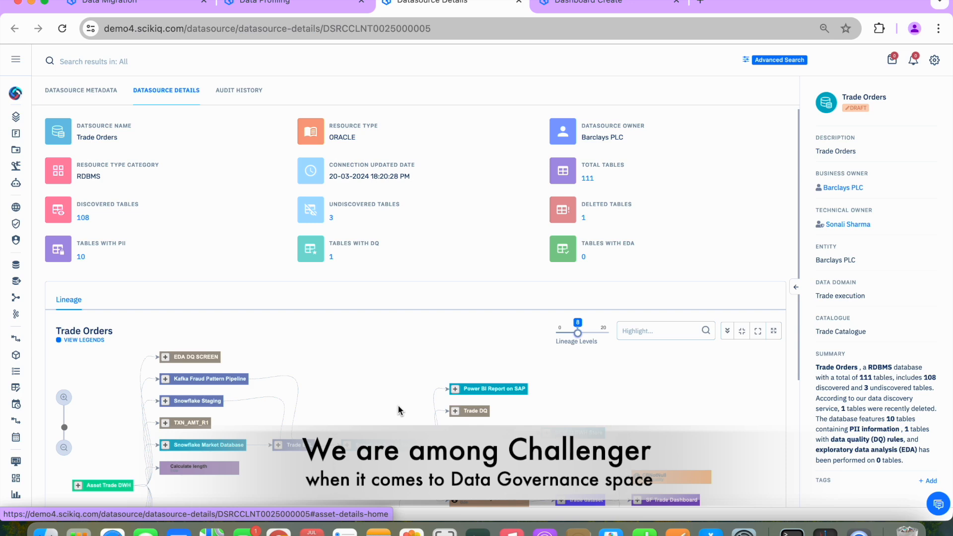
Open the API Hub home page to review its marketplace, publishing, consumption and gateway options
click(16, 64)
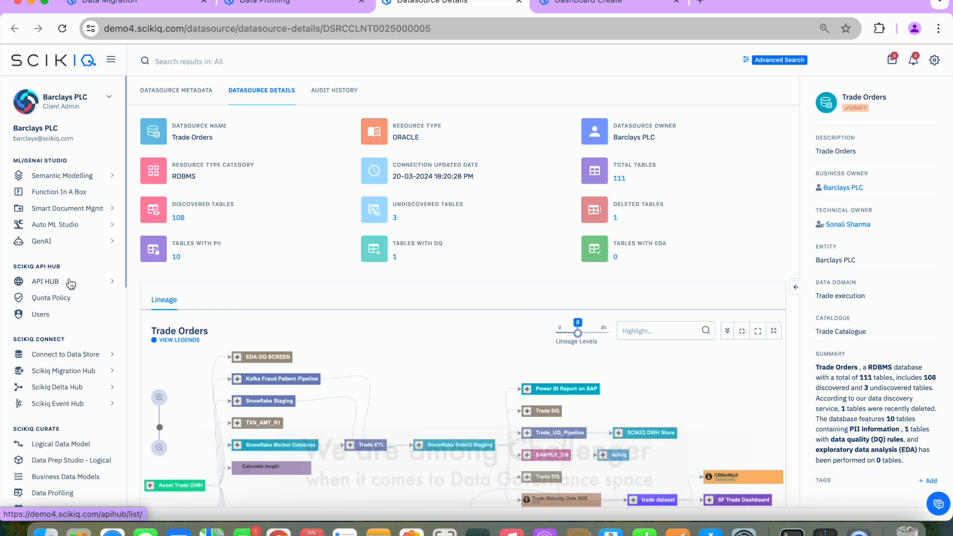
click(70, 283)
click(53, 299)
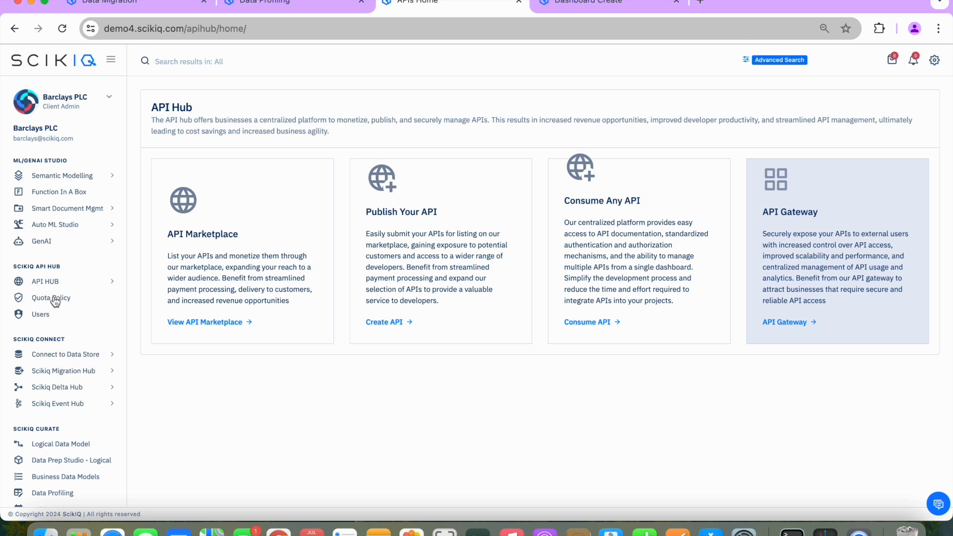
Open the GenAI chat and choose the prebuilt PDF Summarization & QnA agent
click(51, 242)
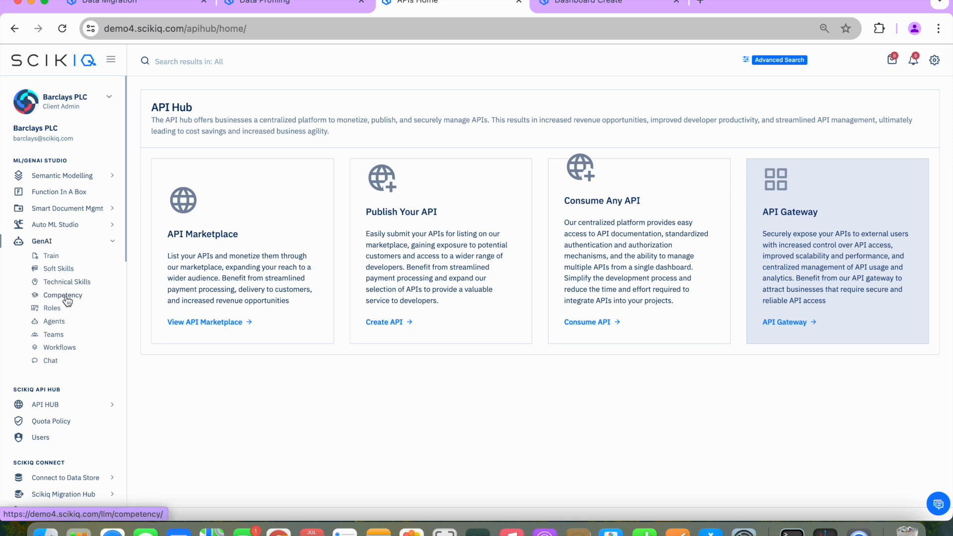
click(47, 362)
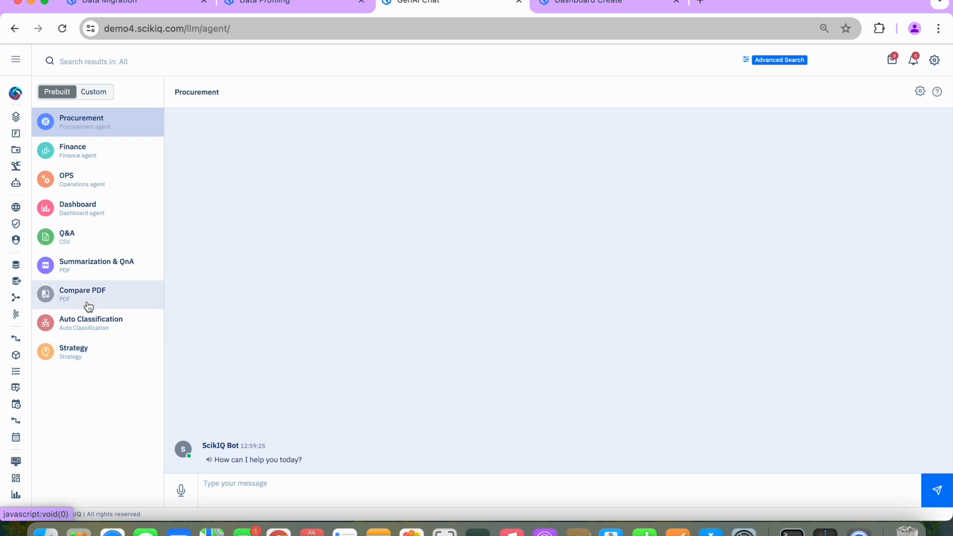
click(99, 275)
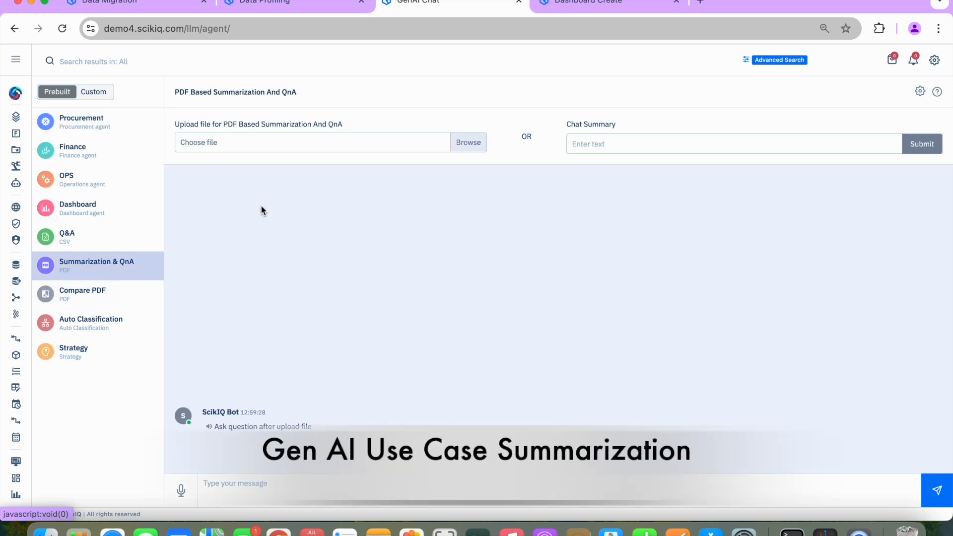
Upload logistics_SCIKIQ_Final.pdf from Downloads to the summarization agent and look through the document preview
click(475, 142)
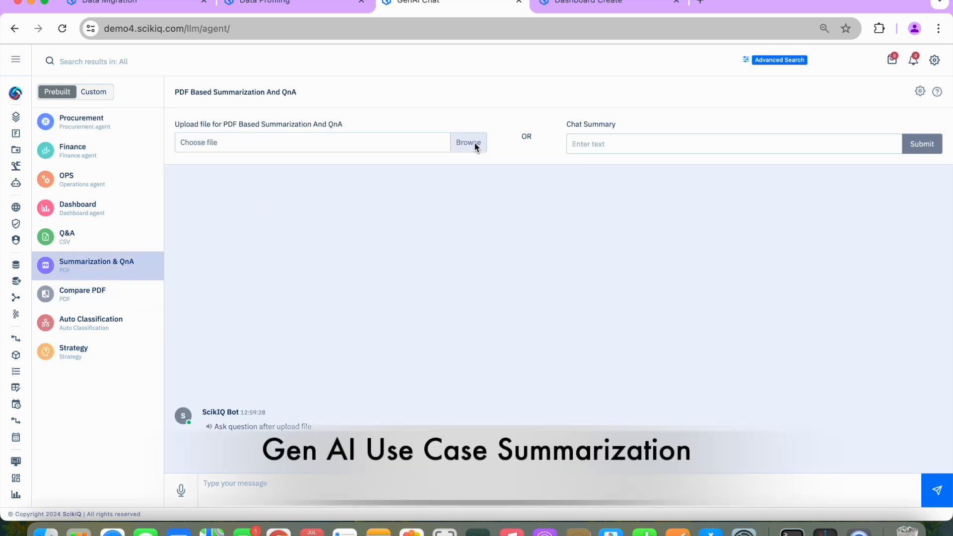
scroll(422, 296, down, 10)
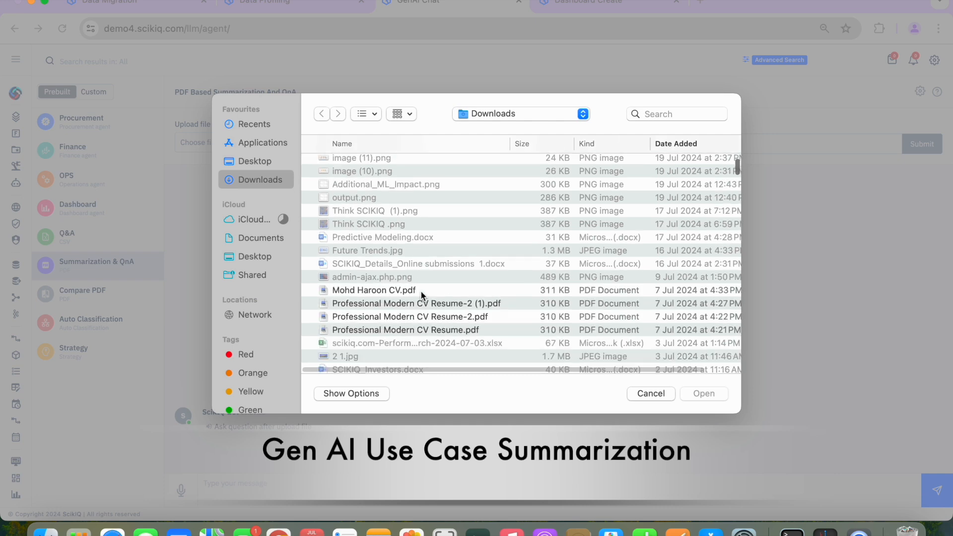
scroll(421, 291, down, 3)
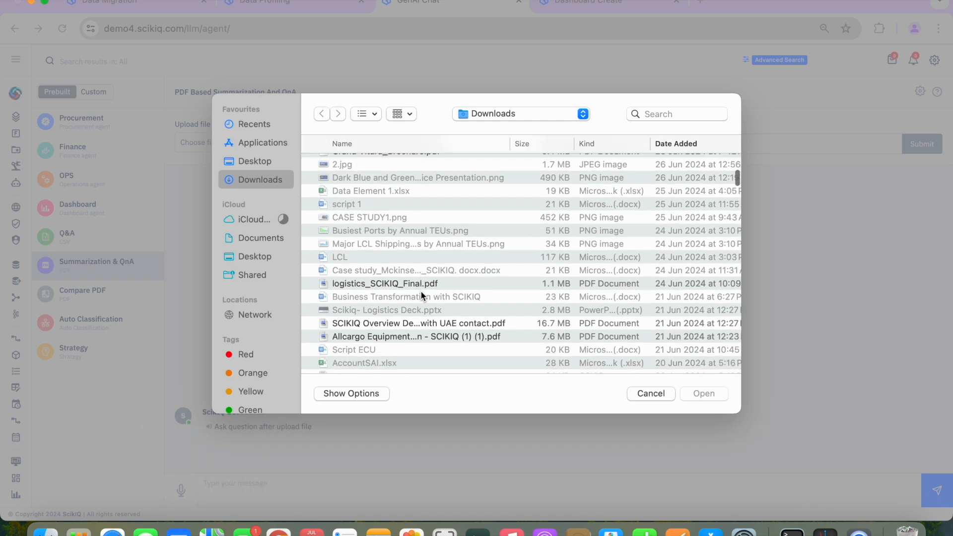
click(416, 258)
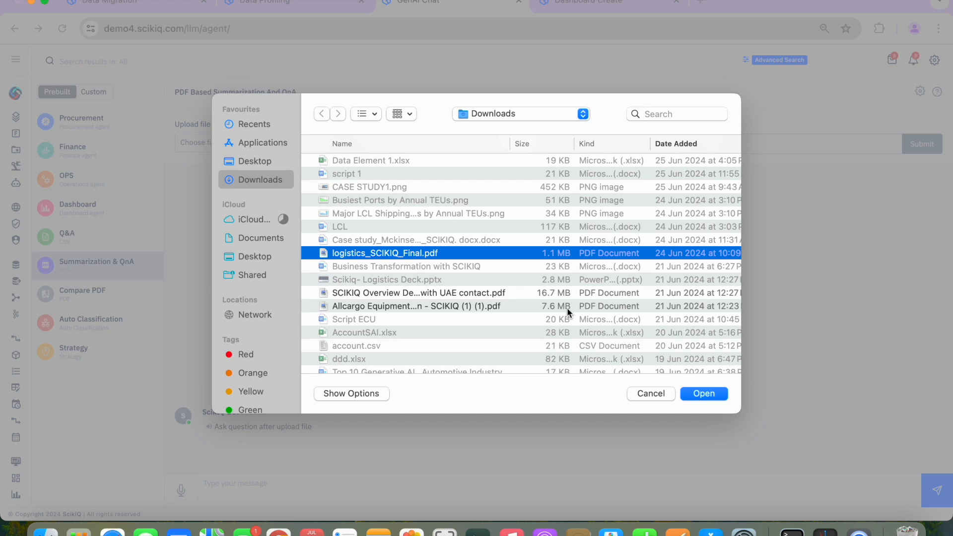
click(715, 393)
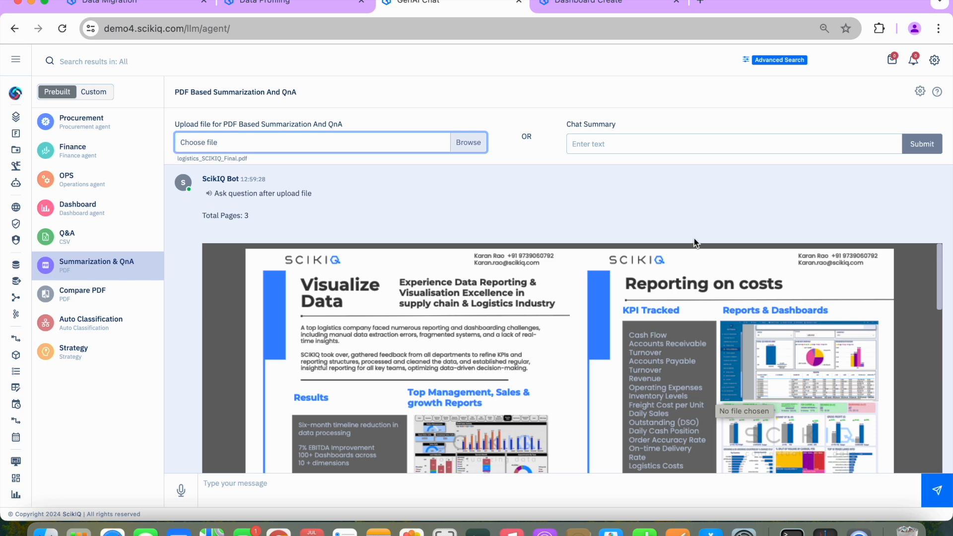
scroll(694, 239, down, 15)
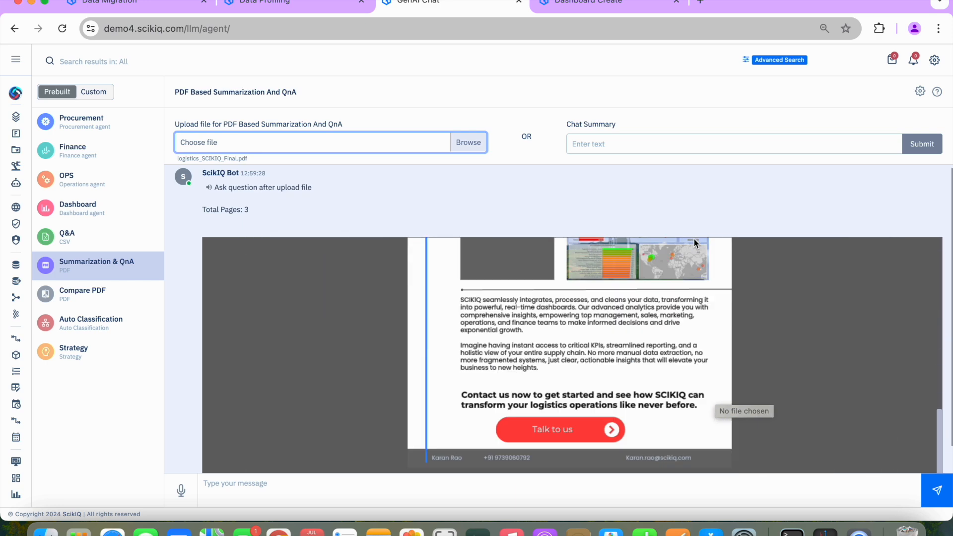